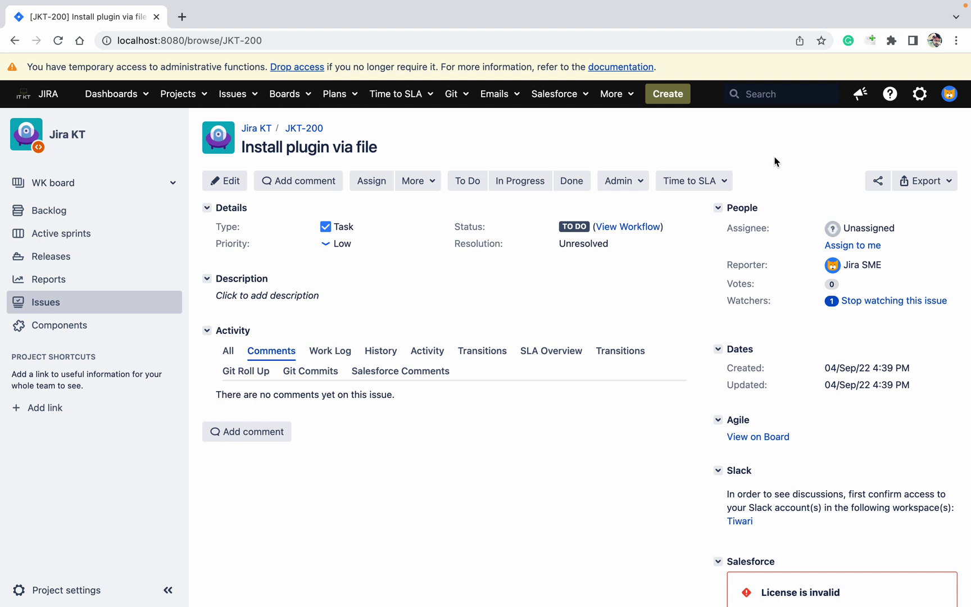
Step: Open Manage apps from the gear menu in a new tab, then return to JKT-200
left_click(920, 93)
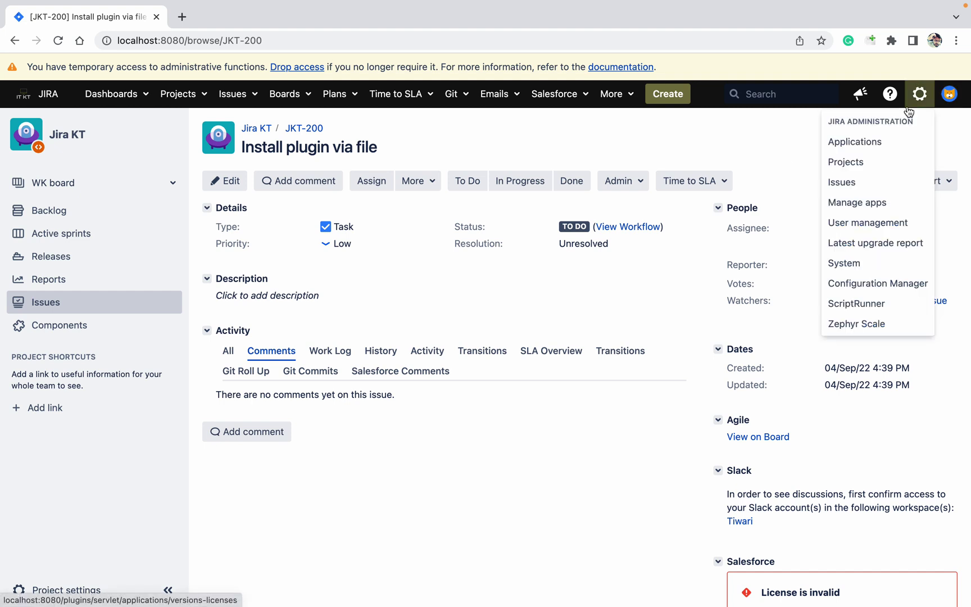
left_click(871, 198, "super")
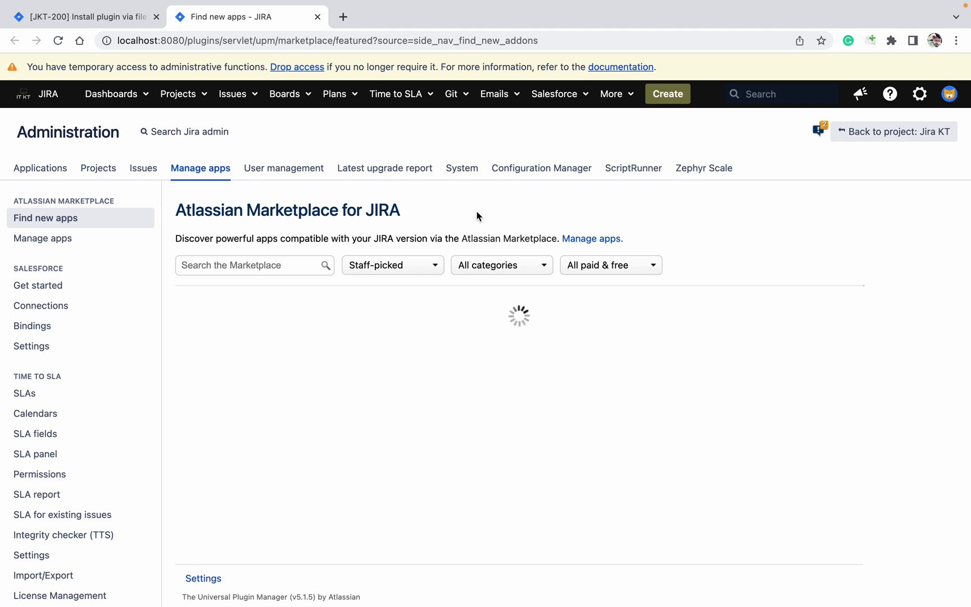
left_click(119, 17)
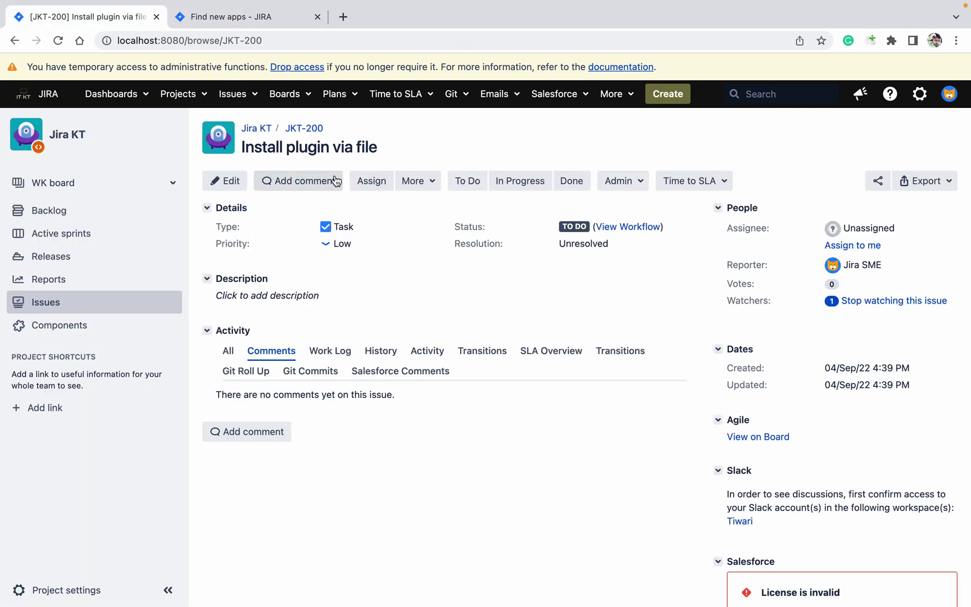
Step: Open an empty browser tab and bring up Jira's Manage apps page listing user-installed apps
left_click(278, 25)
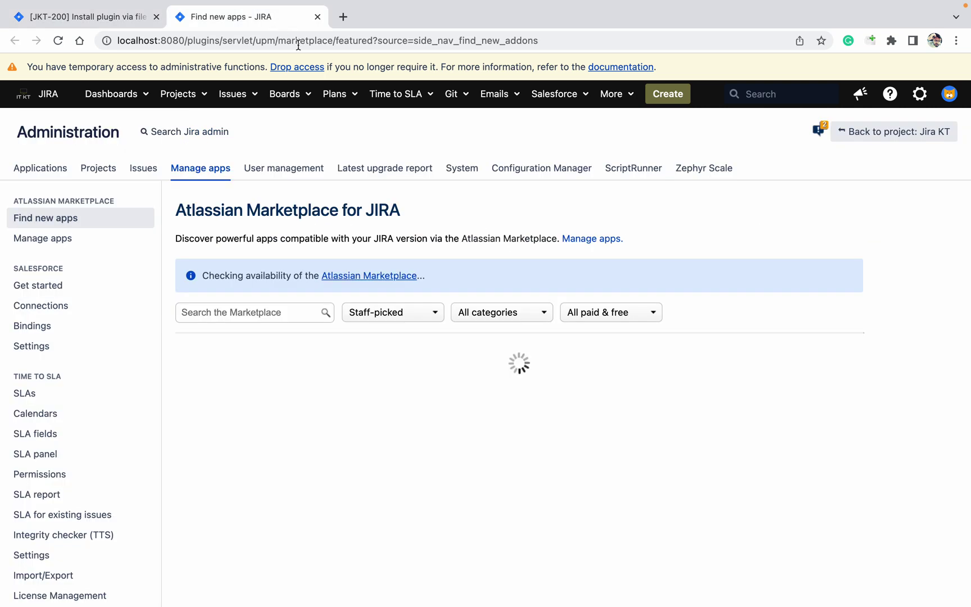
left_click(342, 16)
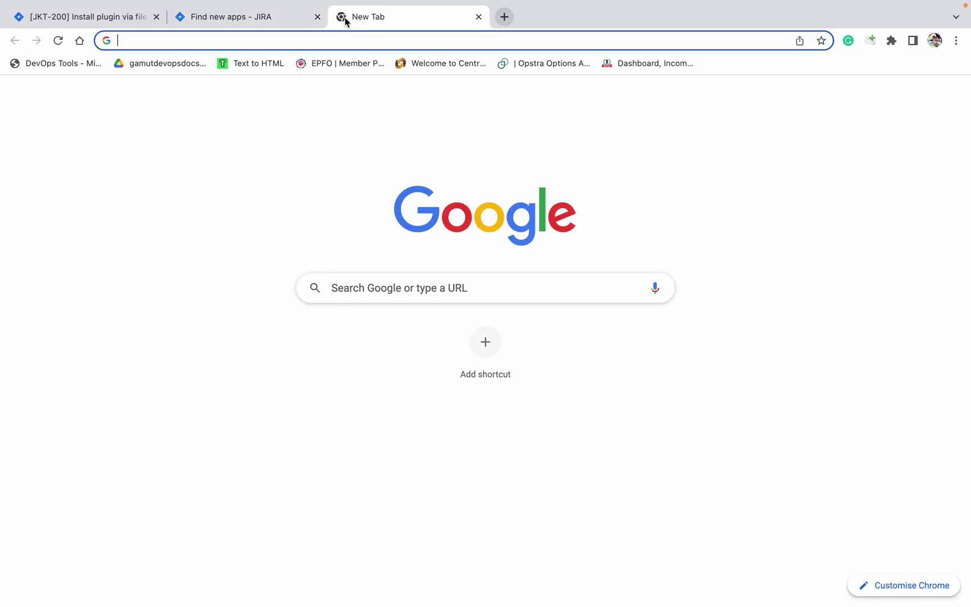
left_click(278, 25)
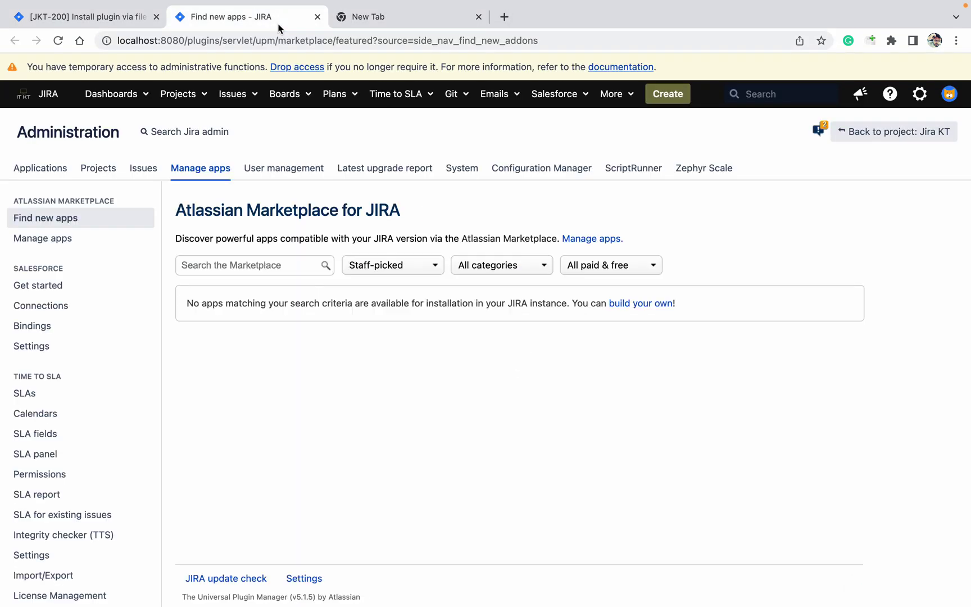
left_click(43, 240)
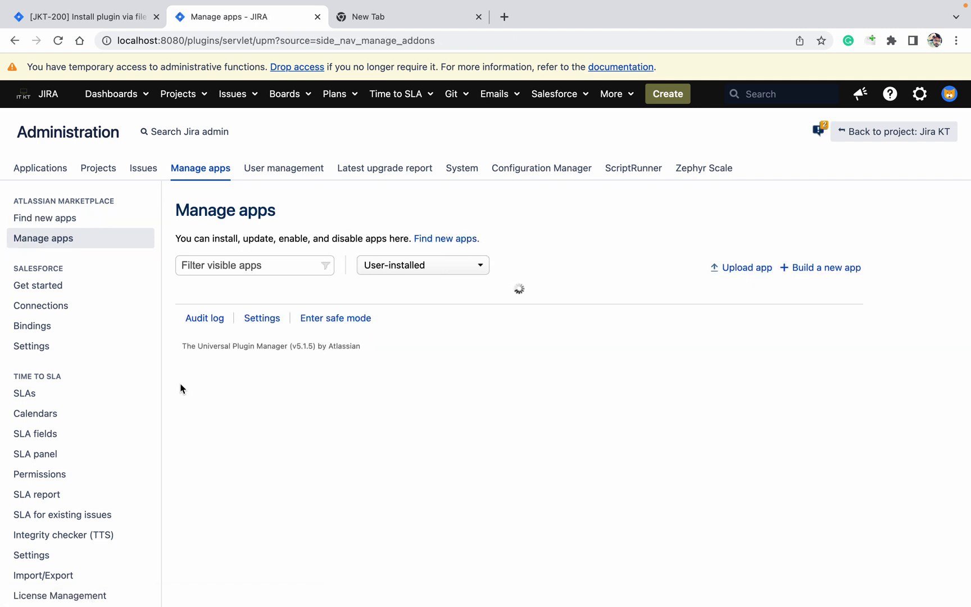
left_click(748, 269)
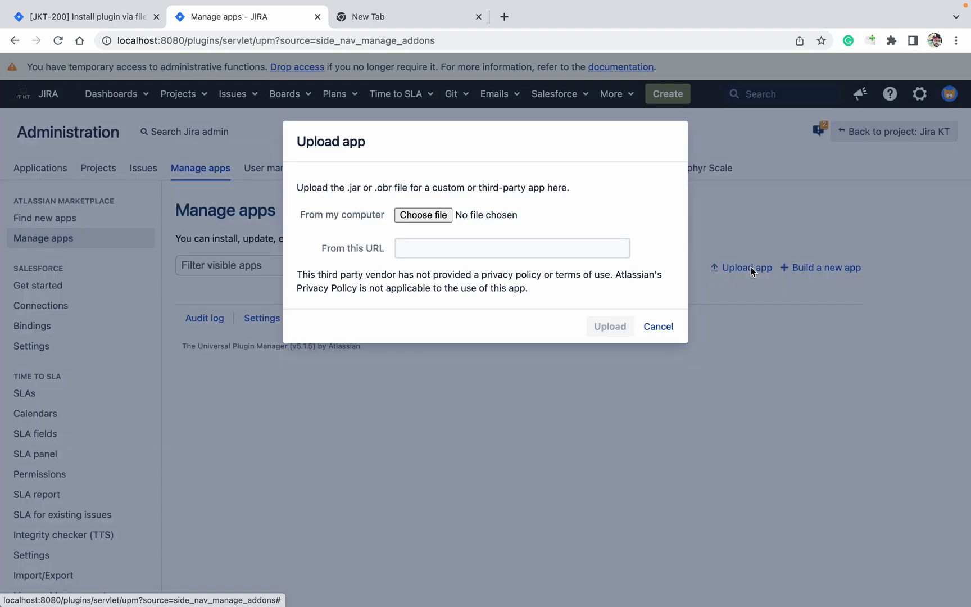
left_click(440, 216)
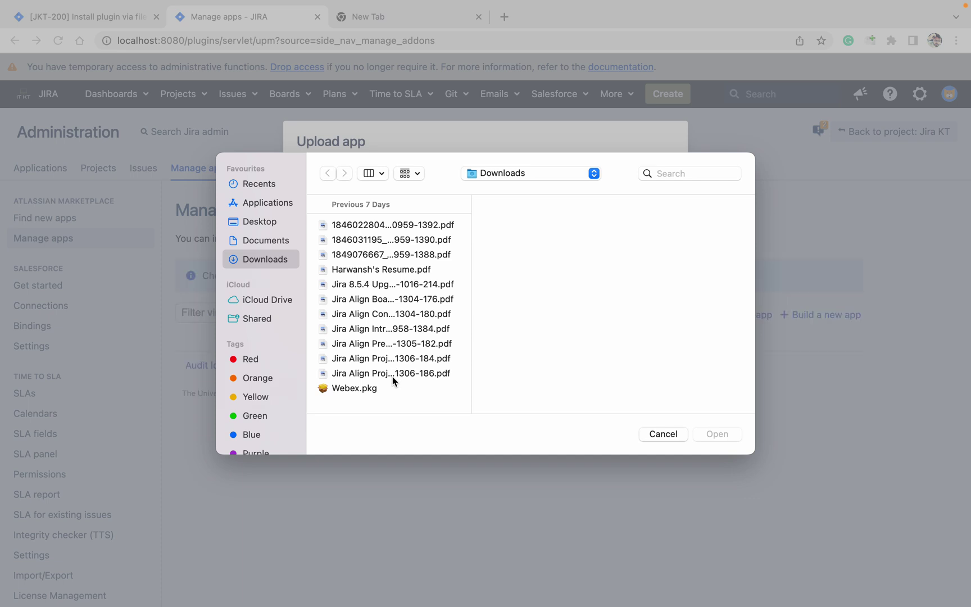
left_click(279, 245)
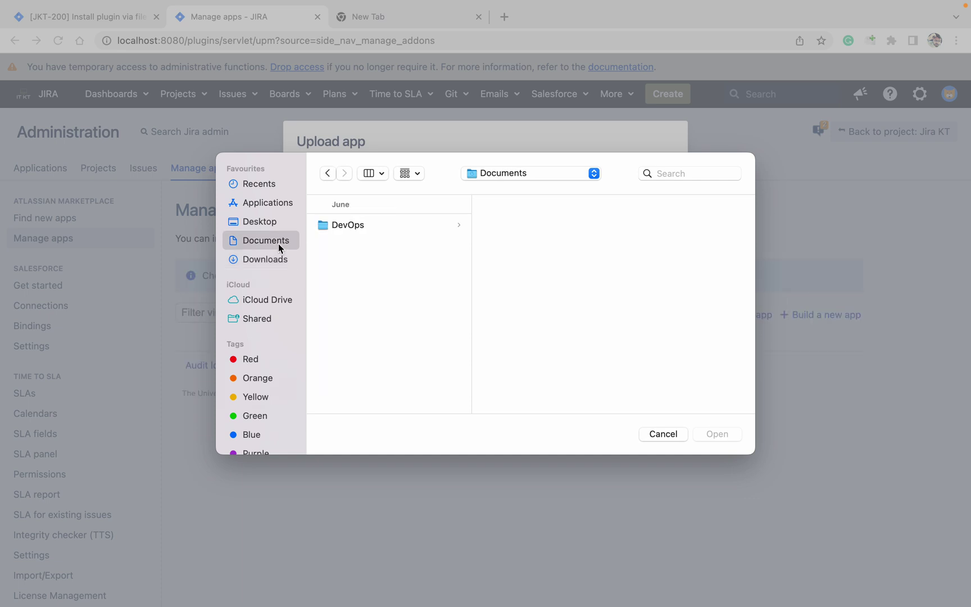
left_click(258, 221)
left_click(265, 205)
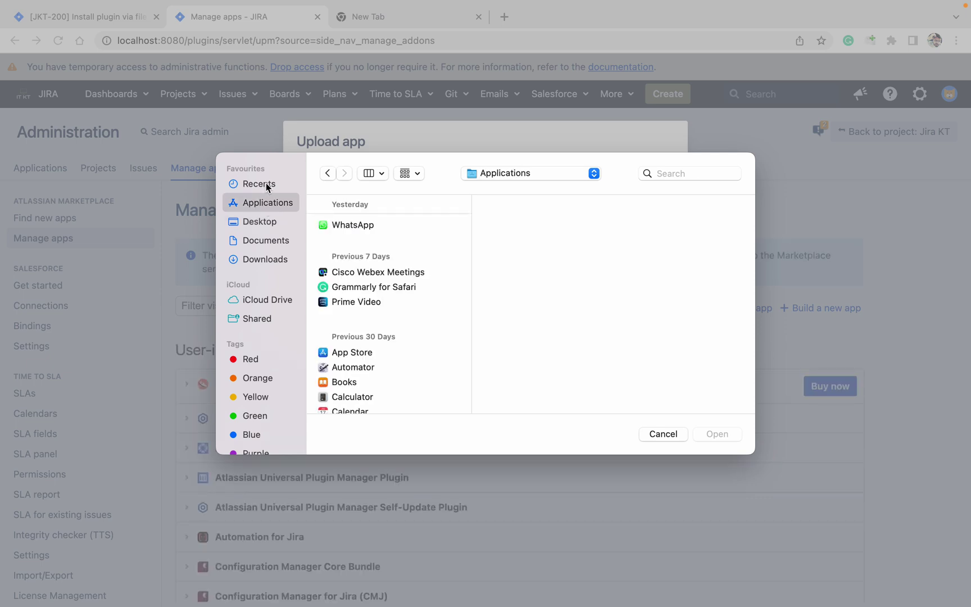
left_click(264, 184)
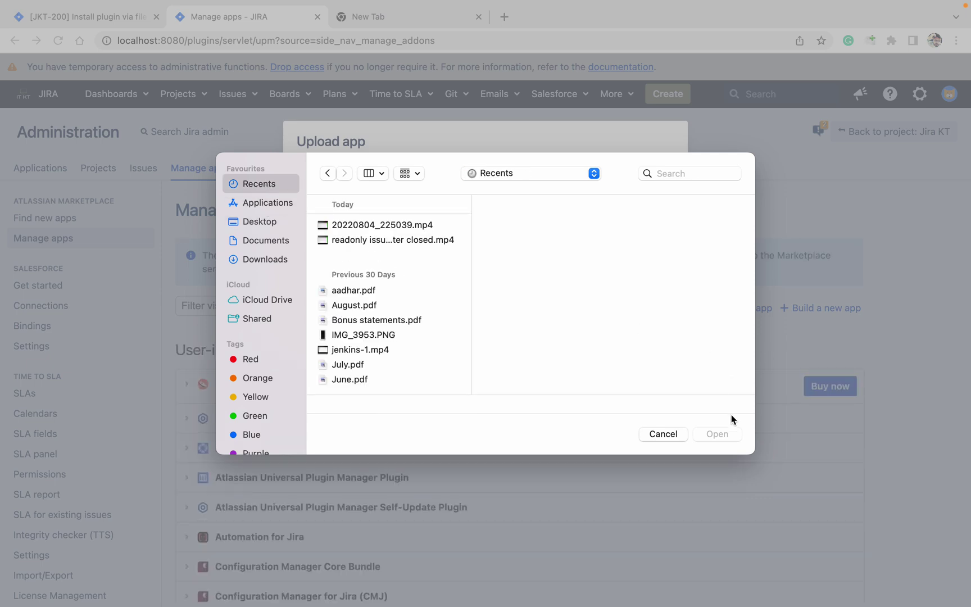
left_click(668, 434)
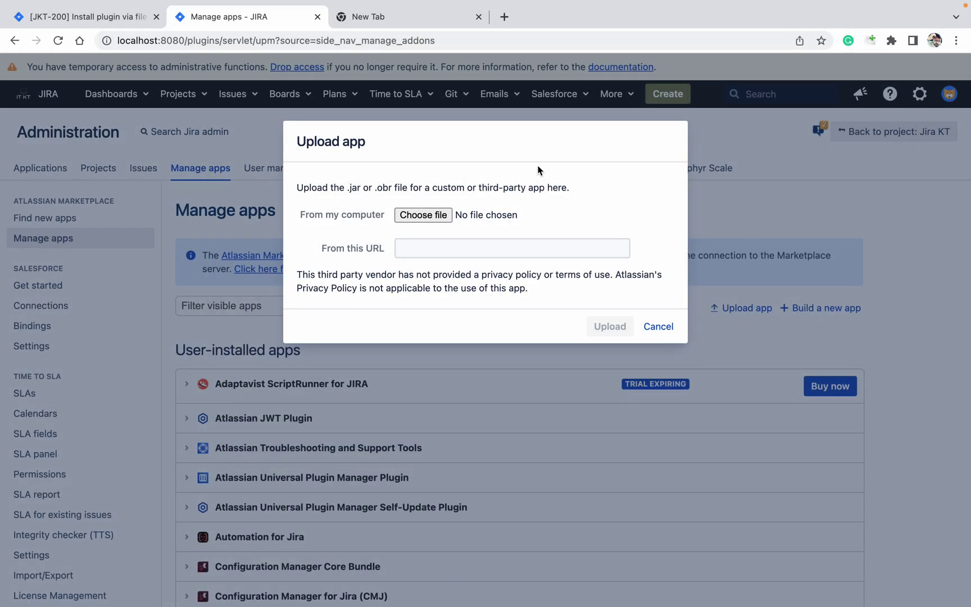
left_click(658, 326)
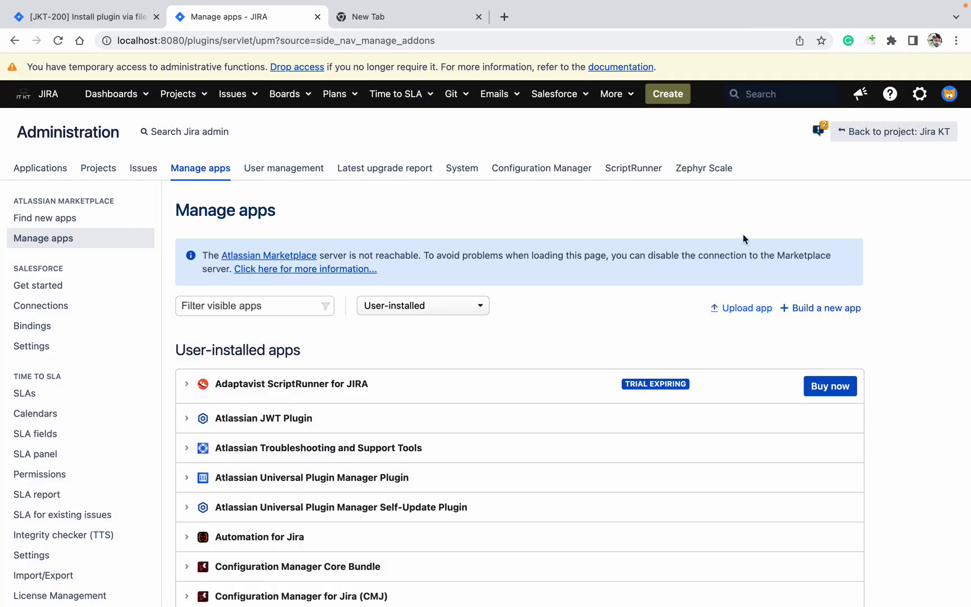
scroll(742, 234, "down", 1)
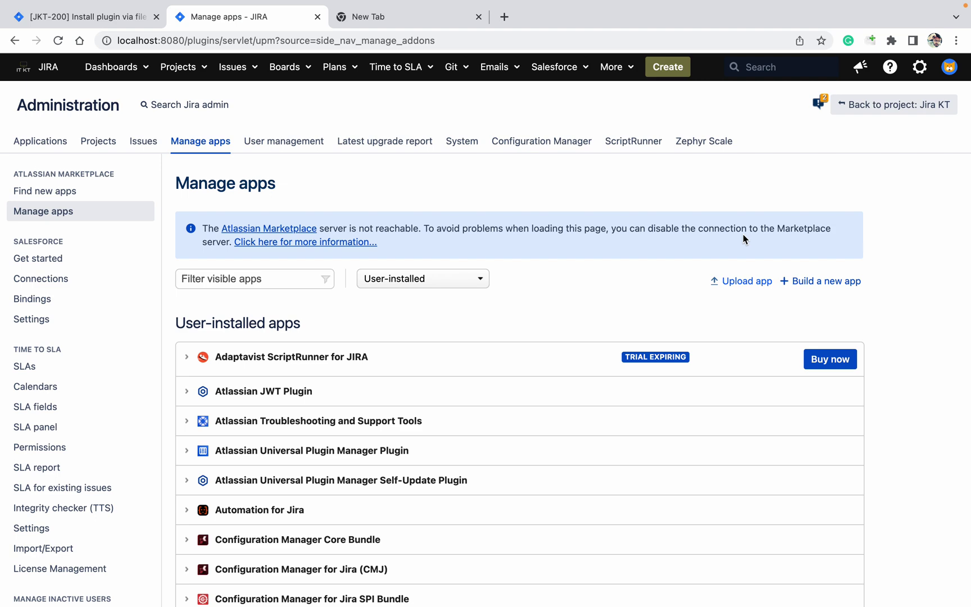
scroll(743, 238, "up", 1)
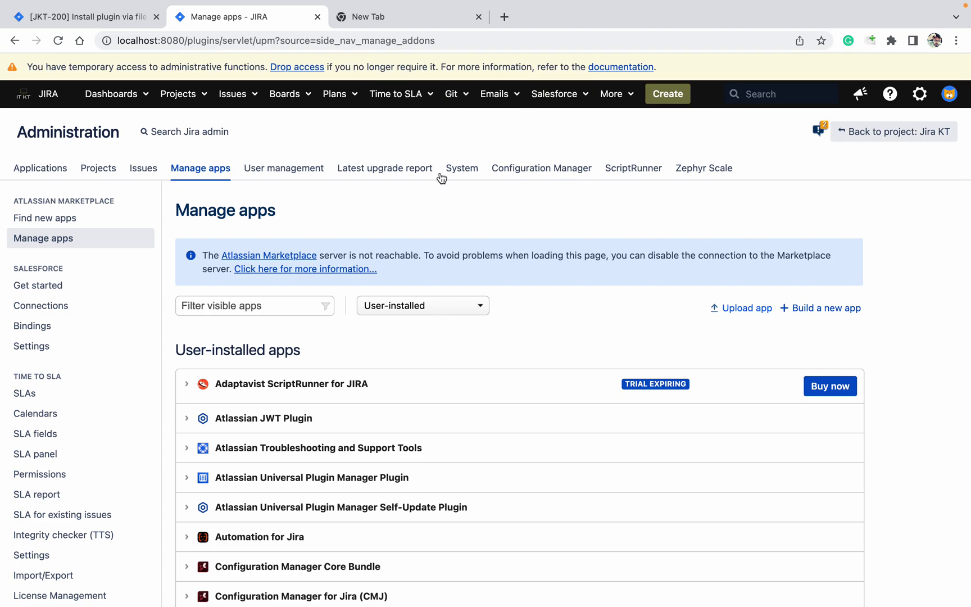
Step: Google 'STRUCTURE PLUGIN for jira DOWNLOAD' and open the Structure - Flexible Jira Project Management Marketplace page
left_click(417, 22)
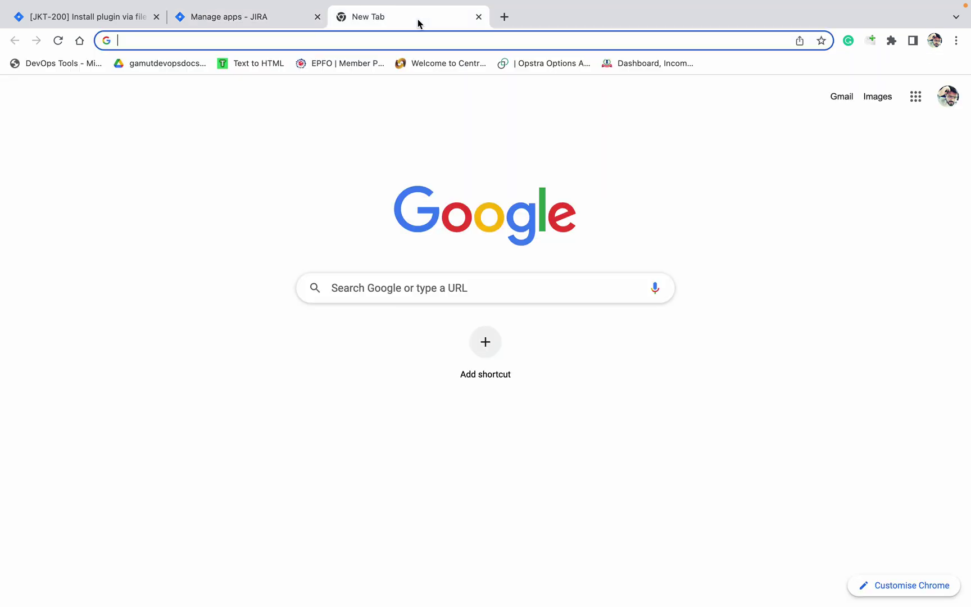
type("STR")
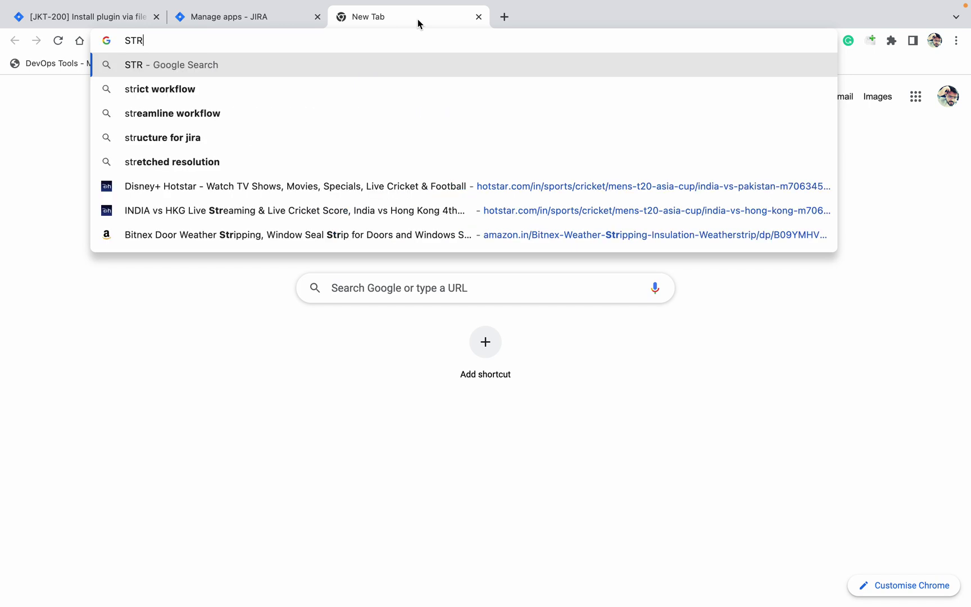
type("UCTURE PLU")
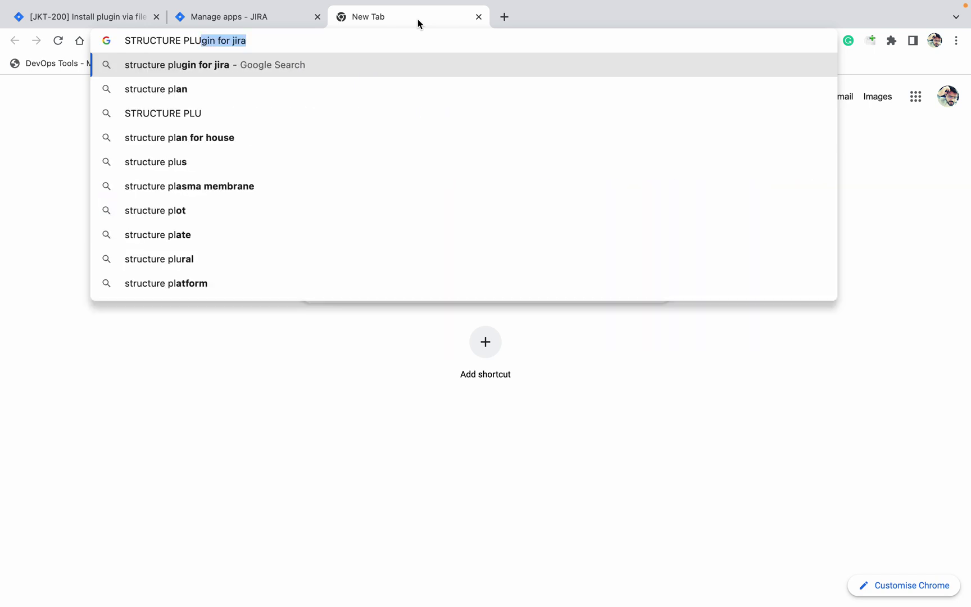
type("GIN")
key("Right")
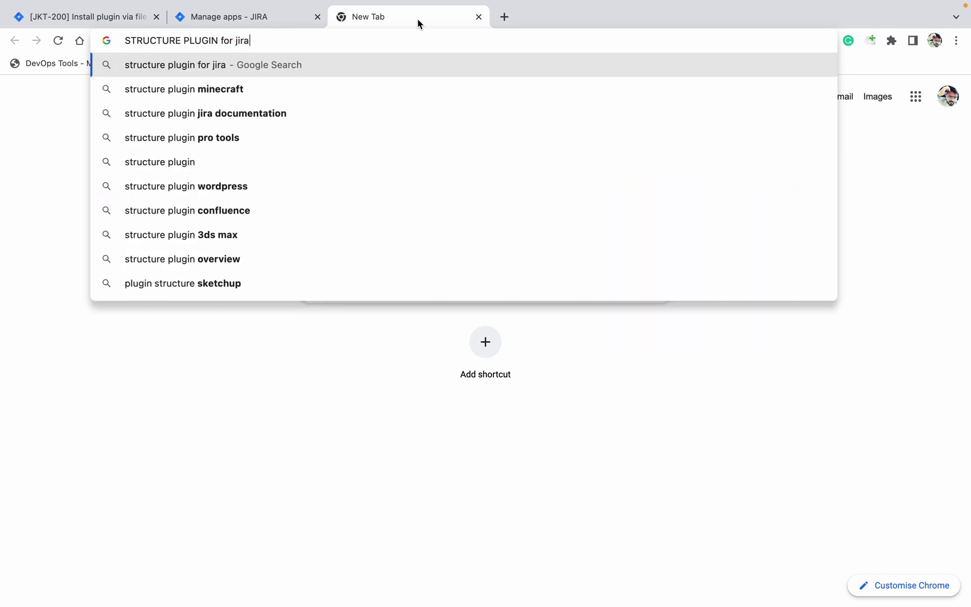
type("DOWNLOAD")
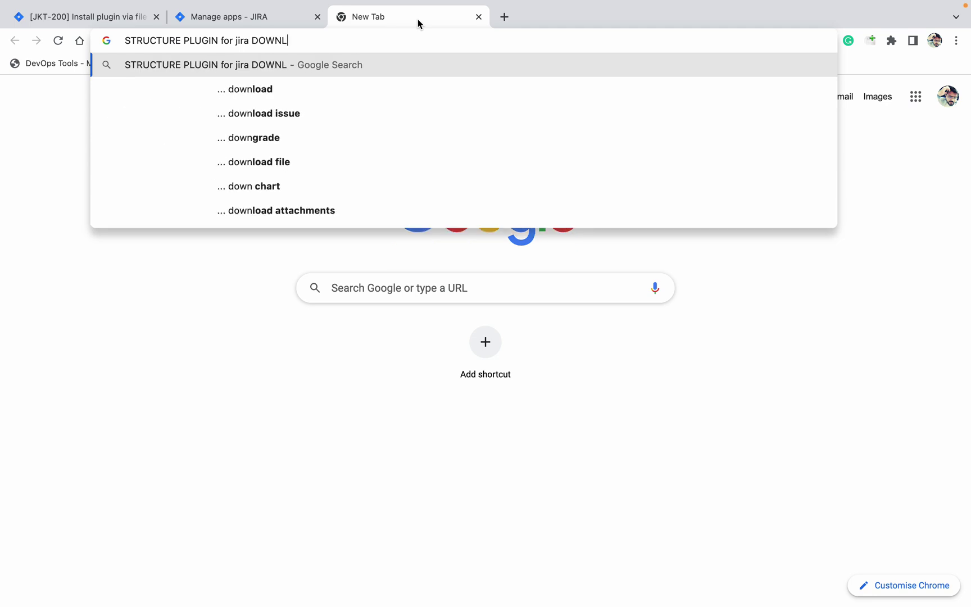
key("Return")
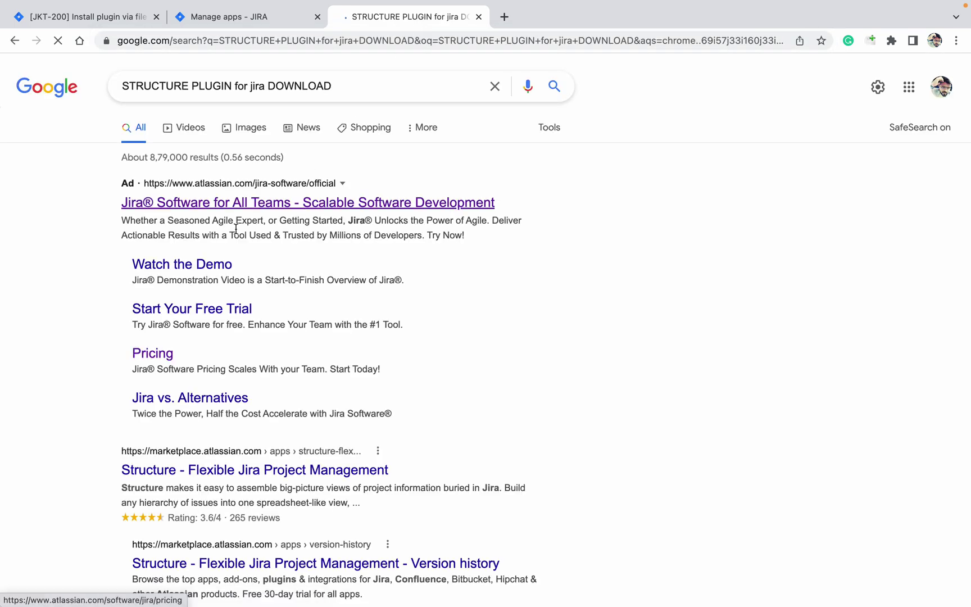
left_click(275, 469)
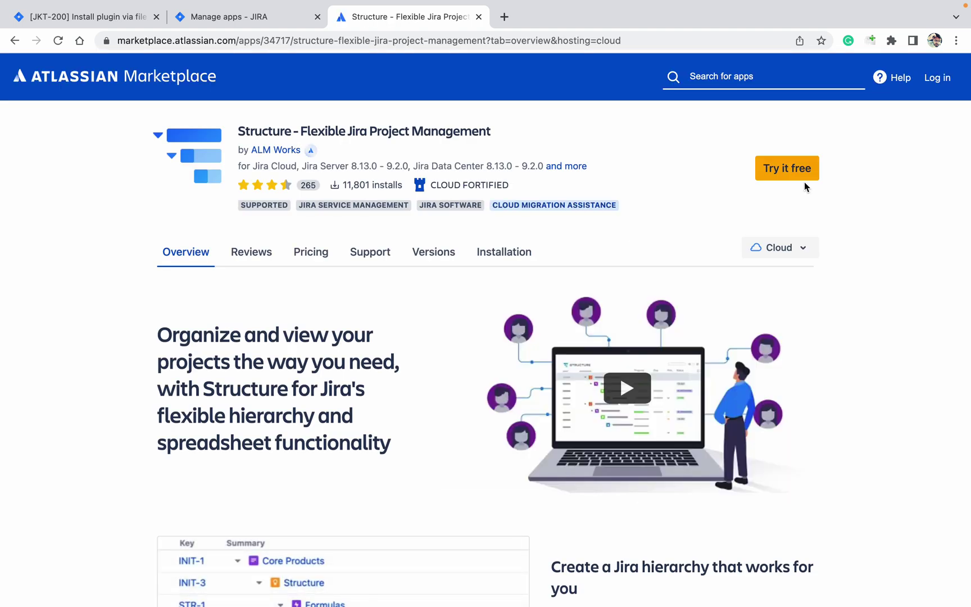
Step: Switch the Structure Marketplace listing to Data Center hosting
left_click(802, 246)
left_click(779, 360)
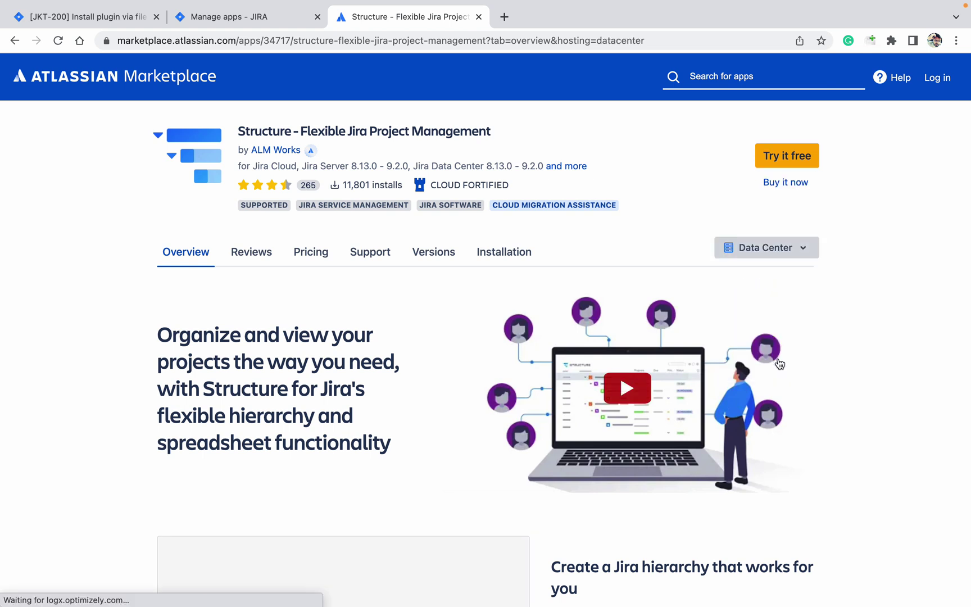
scroll(727, 250, "down", 1)
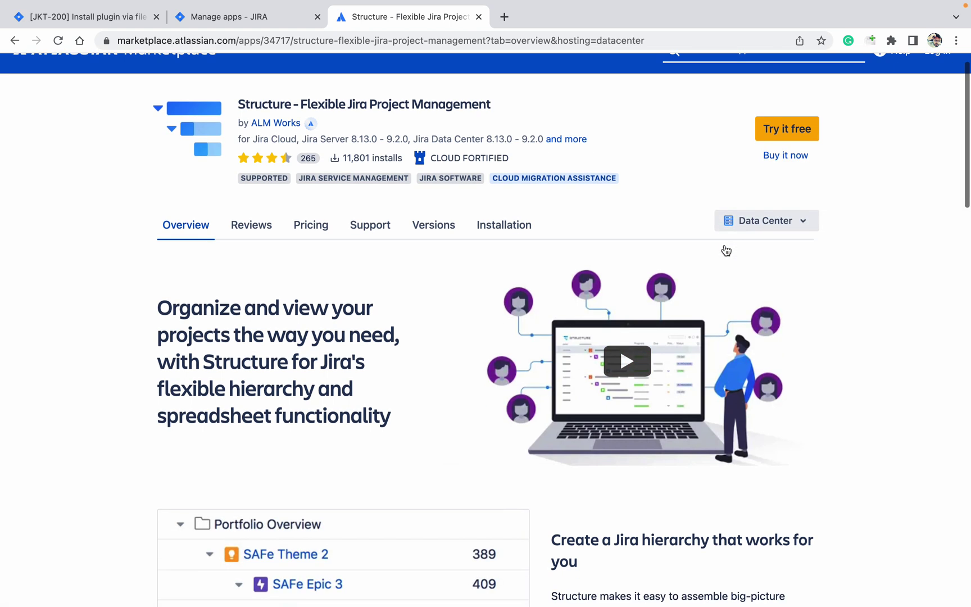
scroll(667, 256, "up", 1)
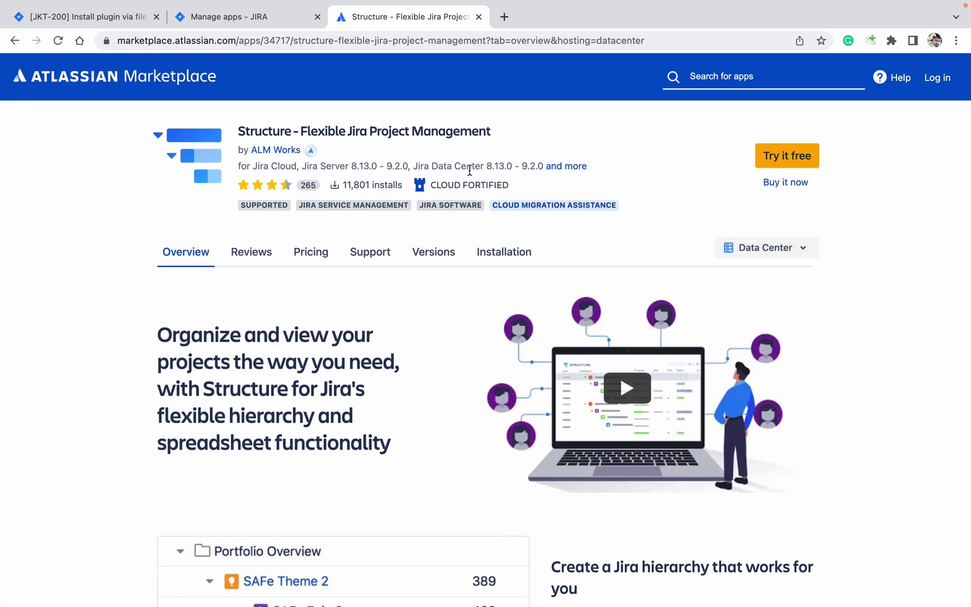
Step: Download the Structure 7.4.0 Data Center jar from the full version history, then return to Jira
left_click(439, 254)
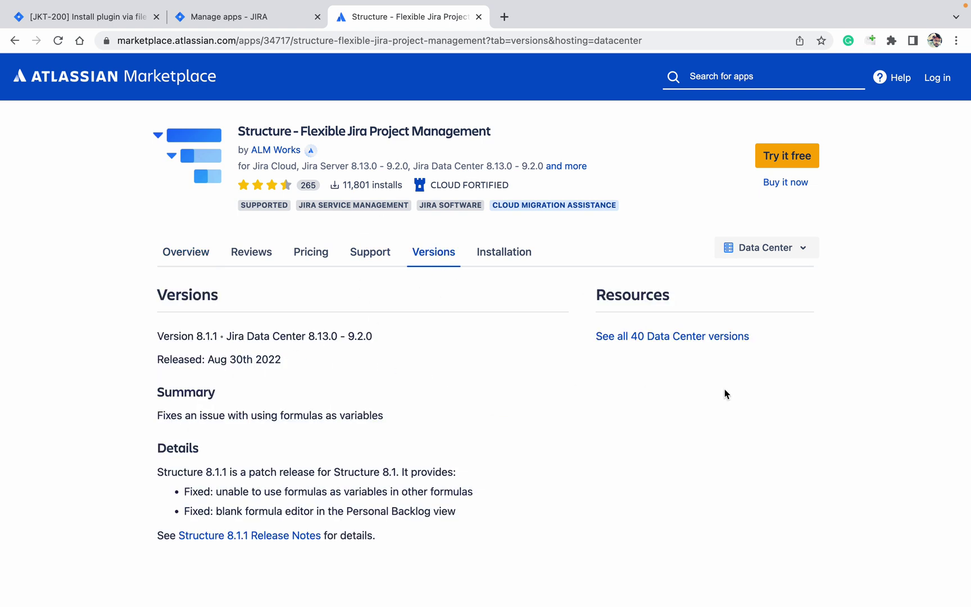
left_click(684, 343)
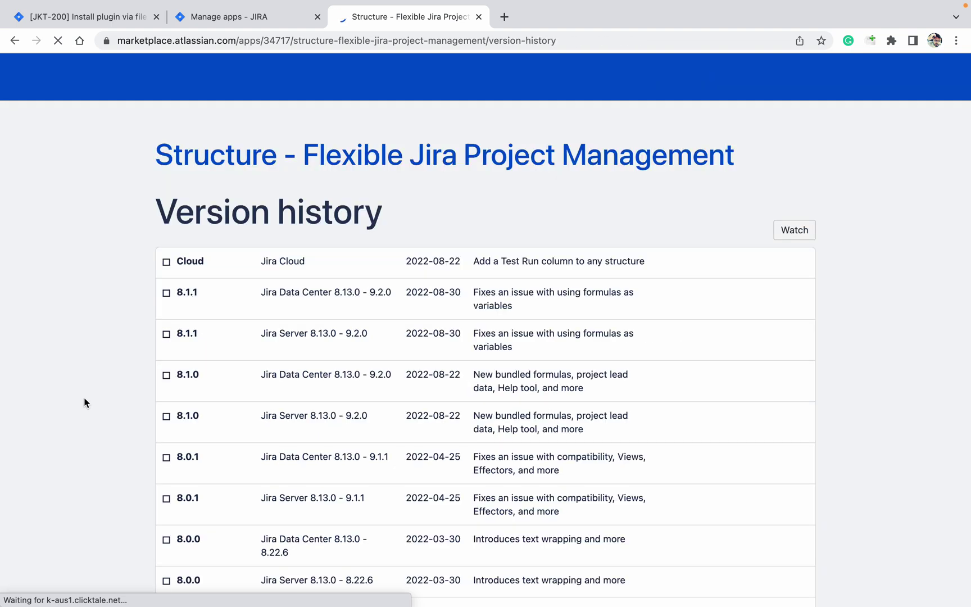
scroll(129, 339, "down", 5)
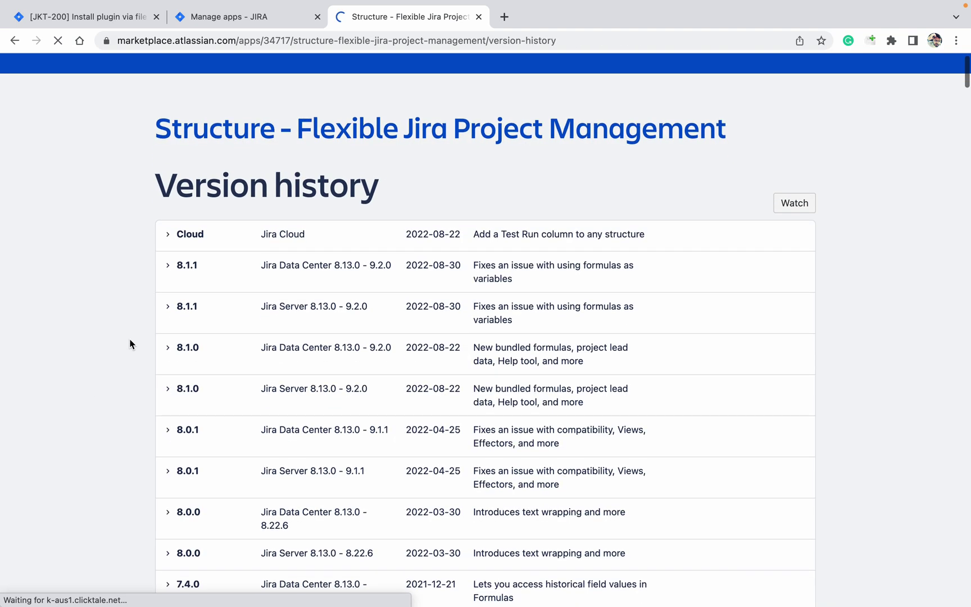
scroll(129, 344, "down", 1)
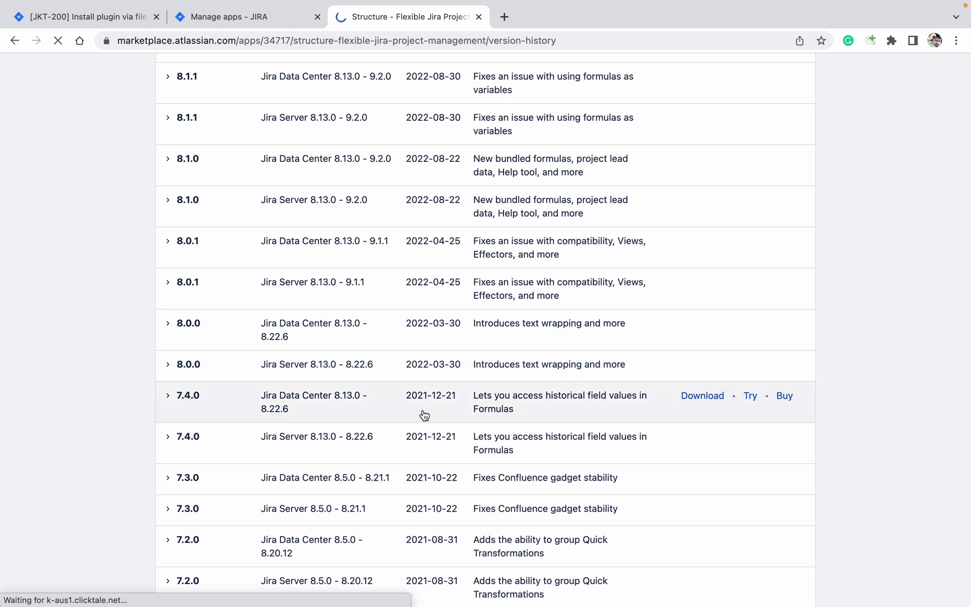
left_click(697, 397)
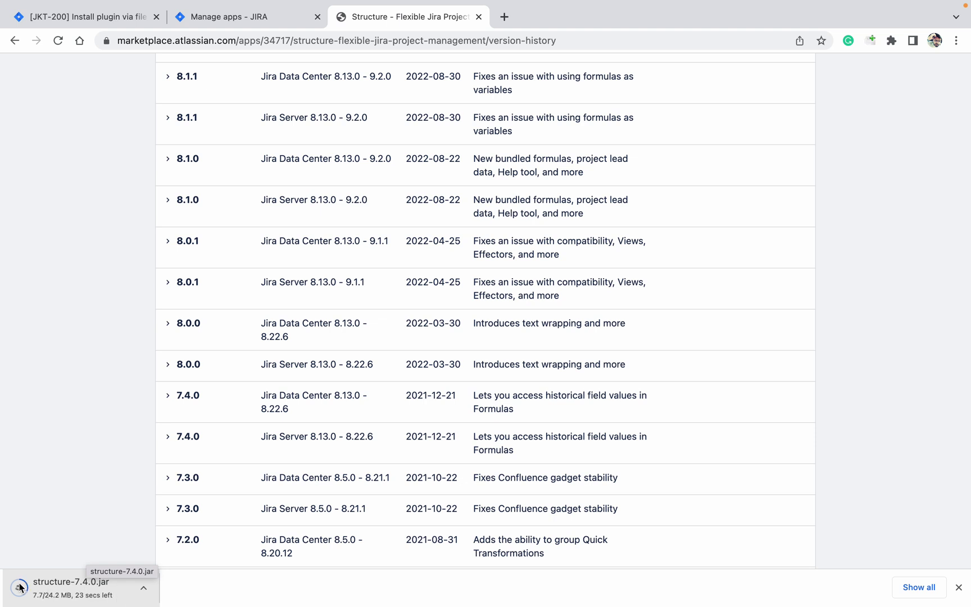
mouse_move(708, 6)
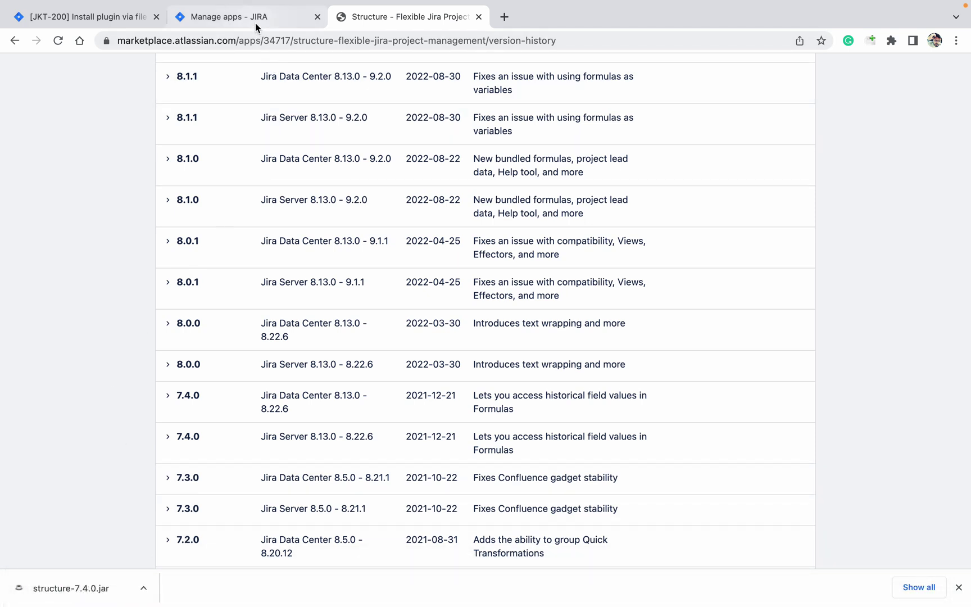
left_click(256, 17)
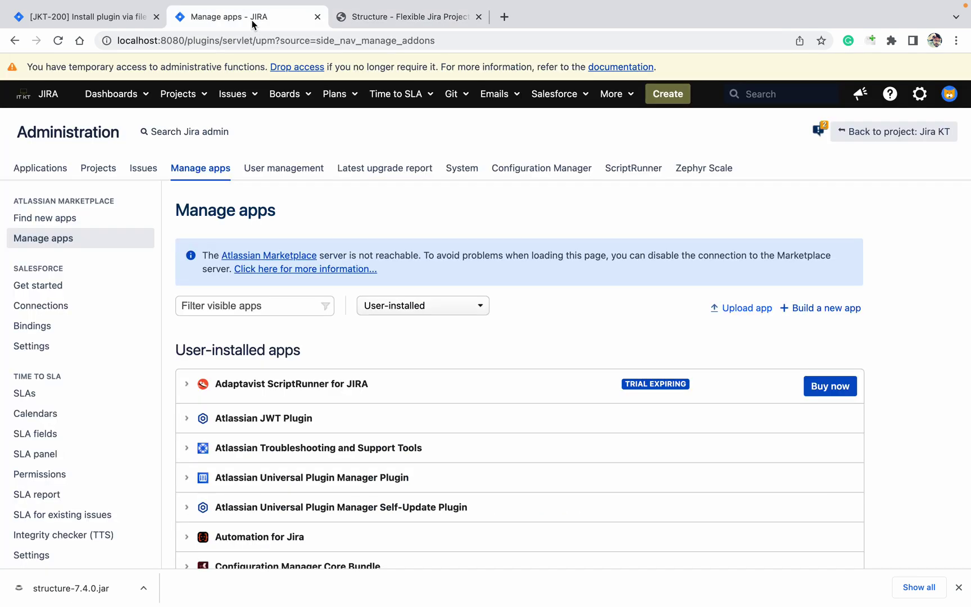
Step: Go from the installed apps list to Jira's Find new apps page
left_click(261, 307)
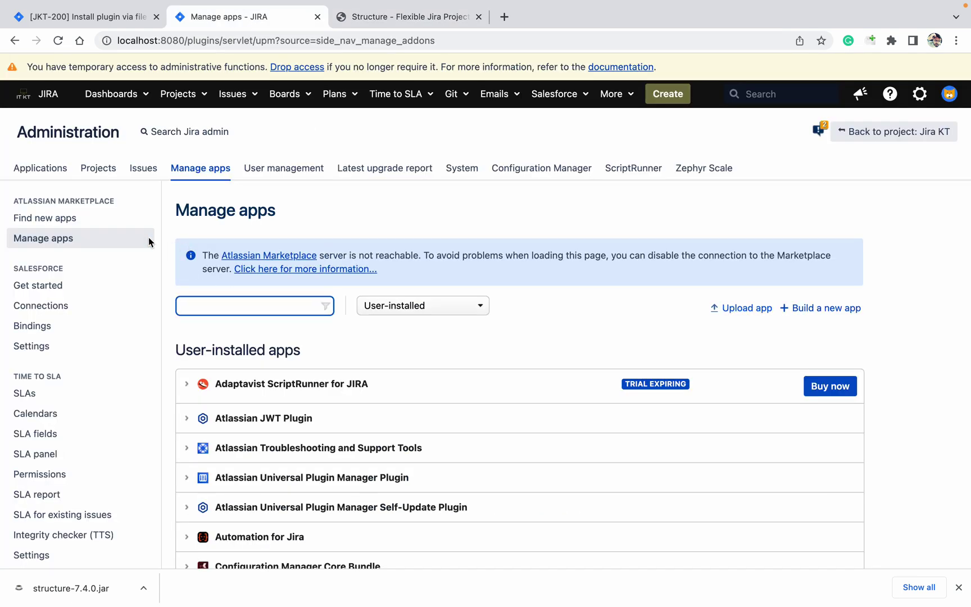
left_click(101, 220)
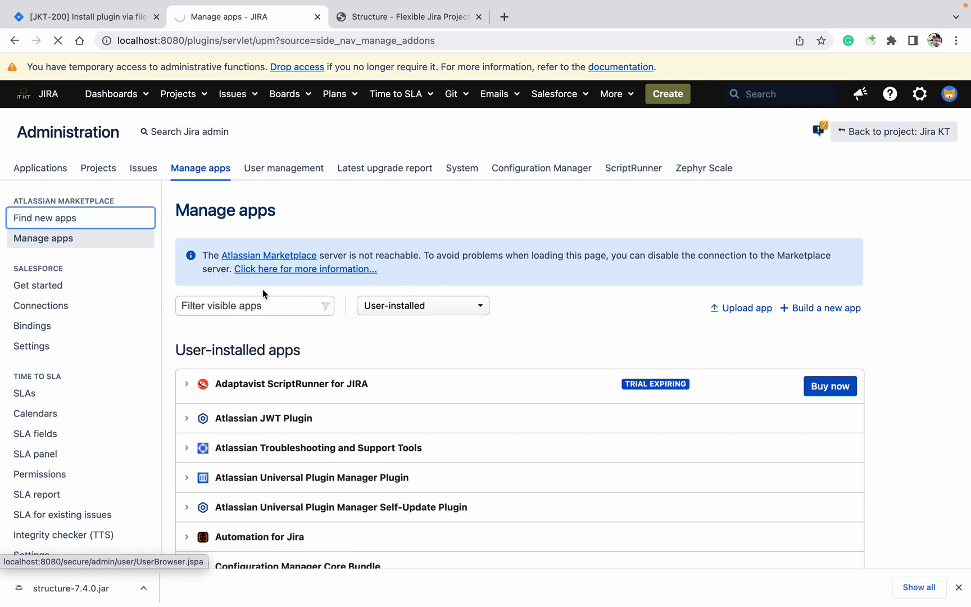
Step: Scroll through the Structure version history, then switch back to Jira's Find new apps tab
left_click(413, 23)
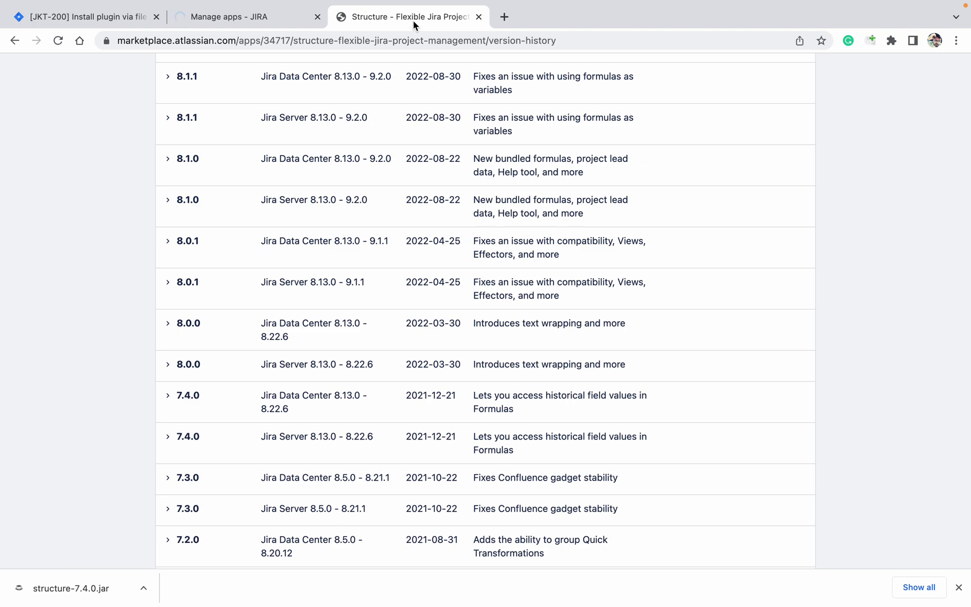
scroll(908, 245, "up", 4)
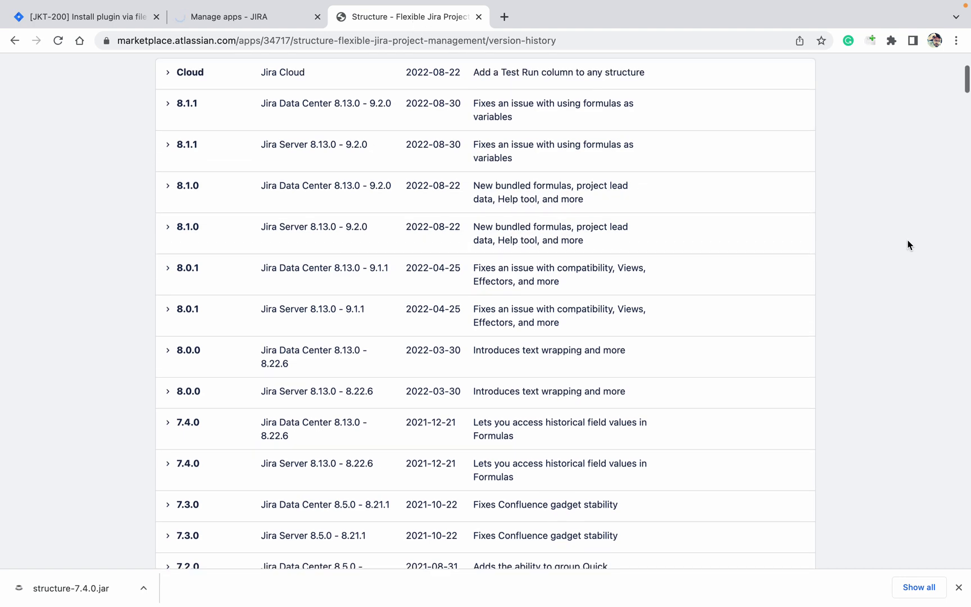
scroll(908, 245, "down", 1)
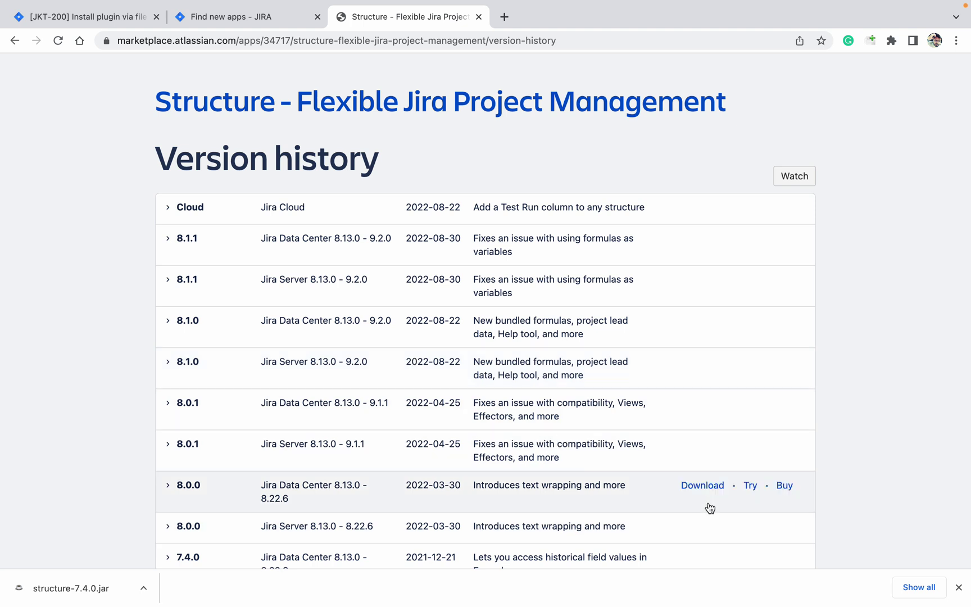
left_click(257, 23)
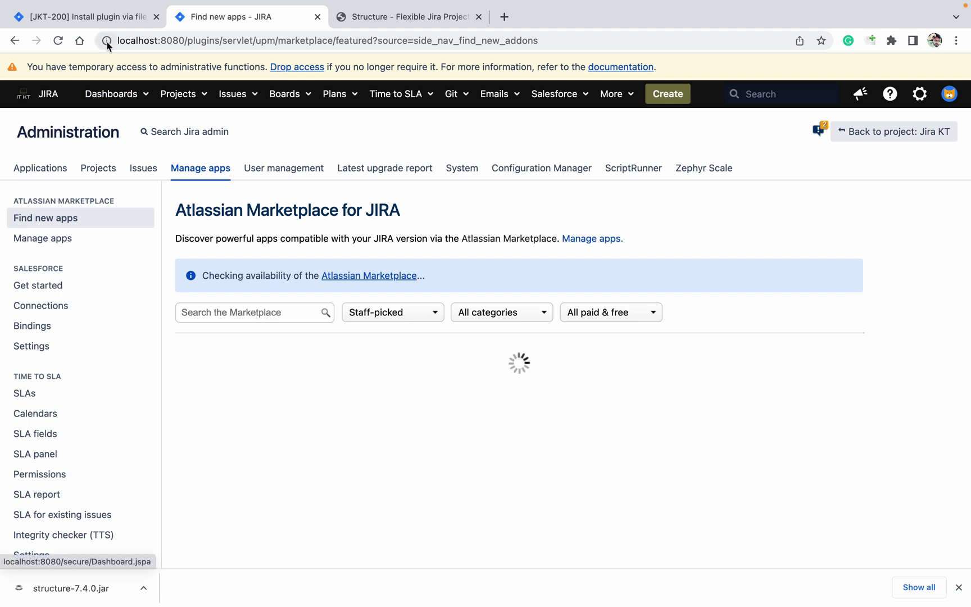
Step: Glance at JKT-200, then open Manage apps from the Find new apps sidebar
left_click(102, 16)
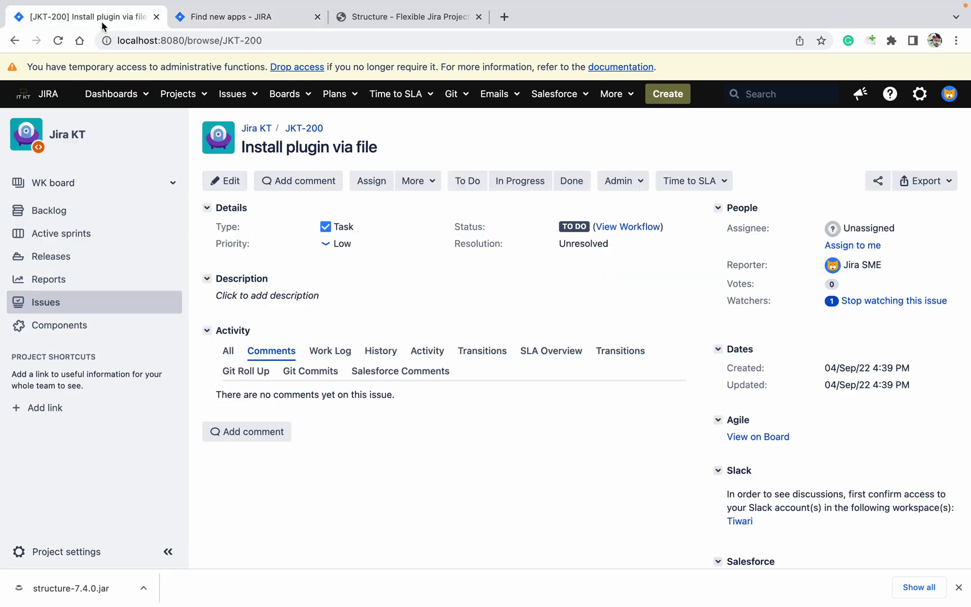
left_click(228, 27)
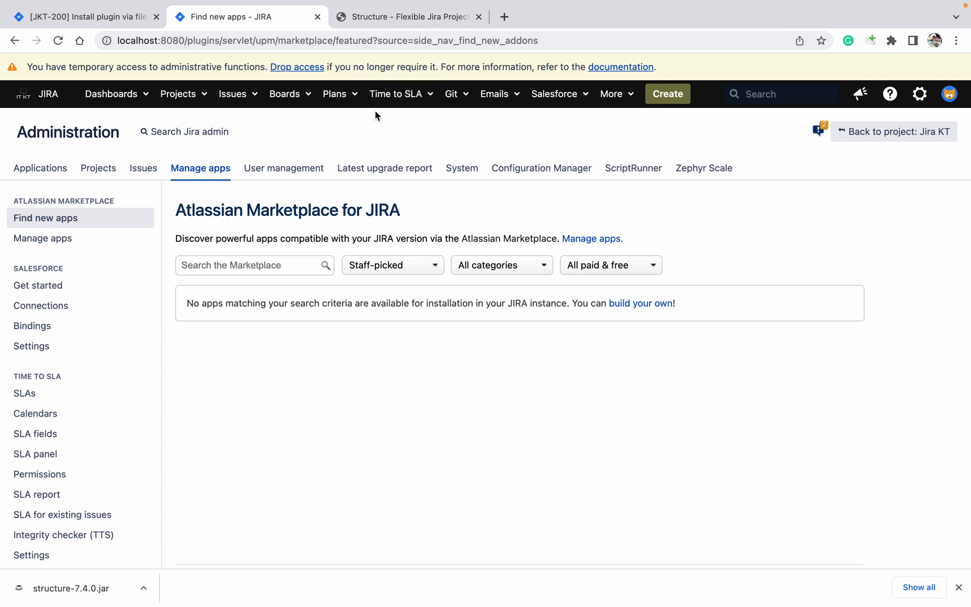
left_click(99, 247)
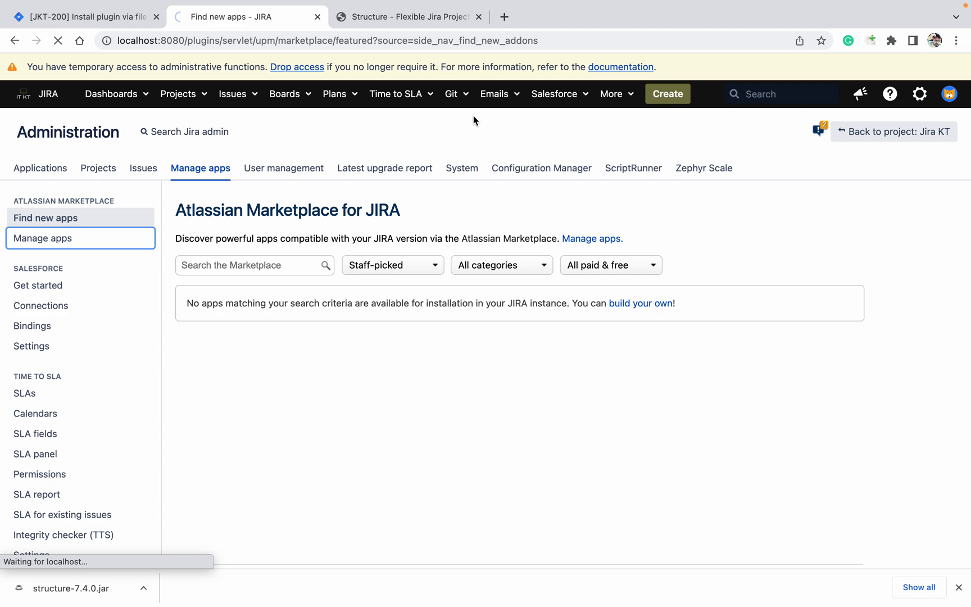
mouse_move(754, 6)
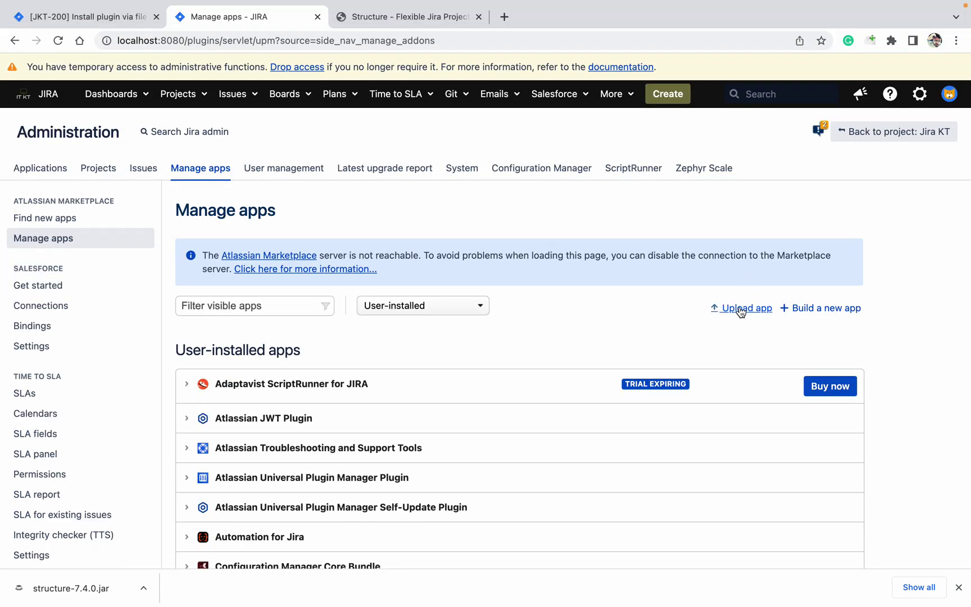
Step: Upload structure-7.4.0.jar from Downloads through the Upload app dialog to install it
left_click(741, 308)
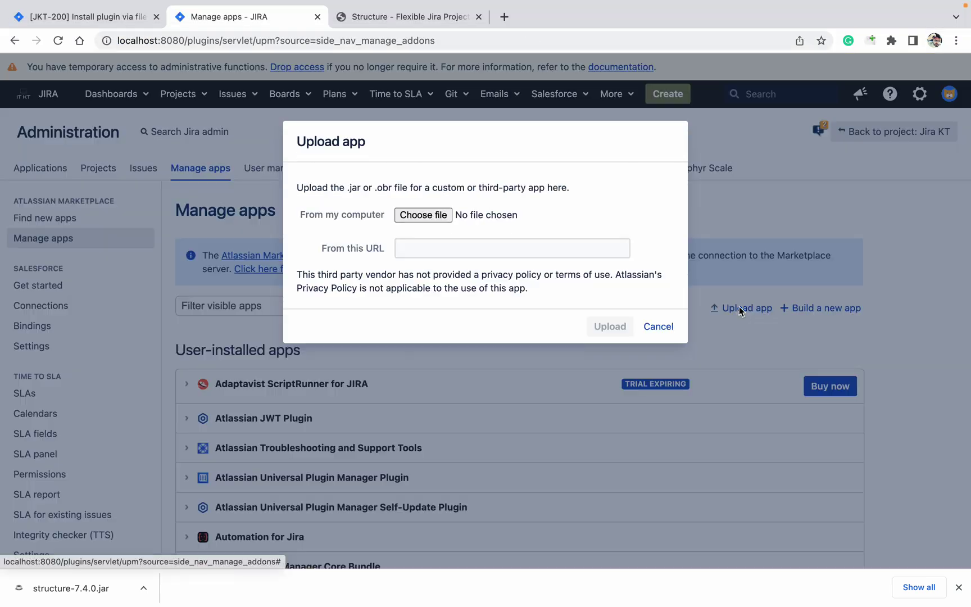
left_click(655, 330)
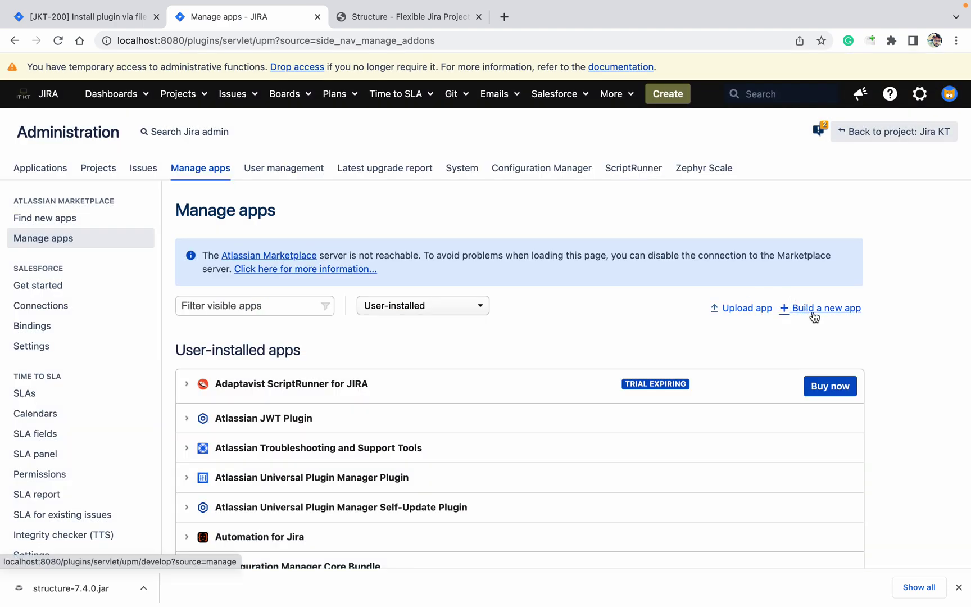
left_click(739, 306)
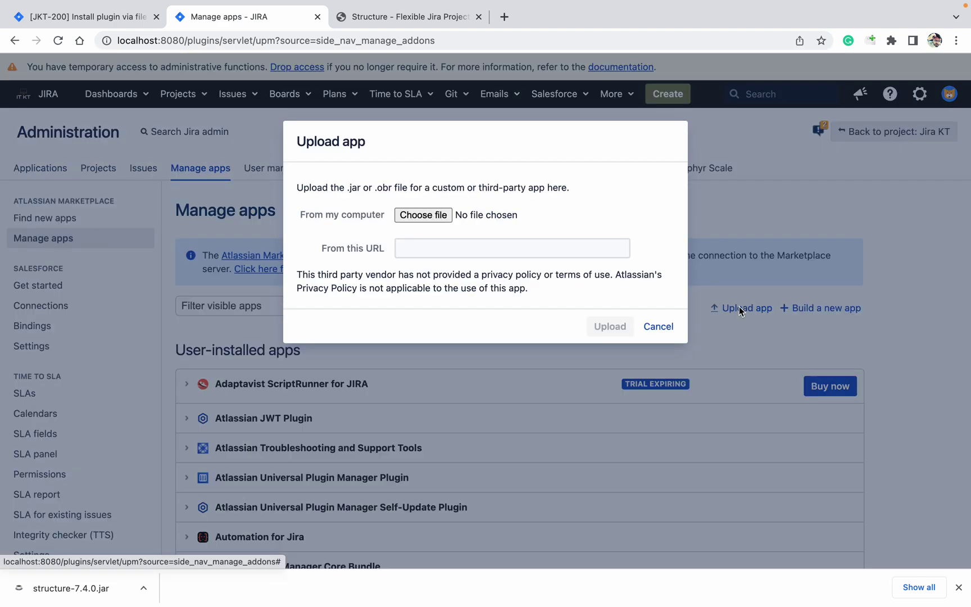
left_click(426, 214)
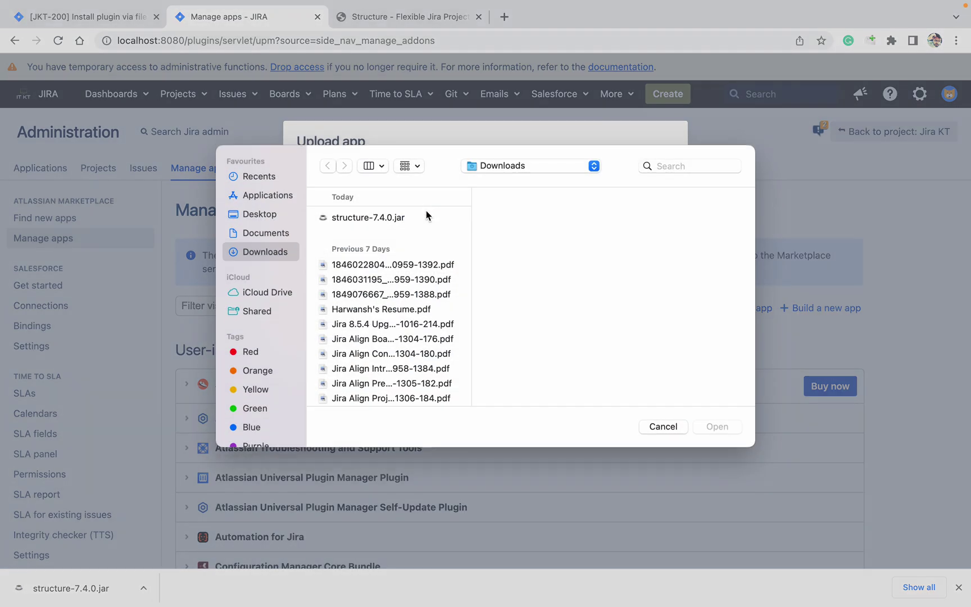
left_click(384, 225)
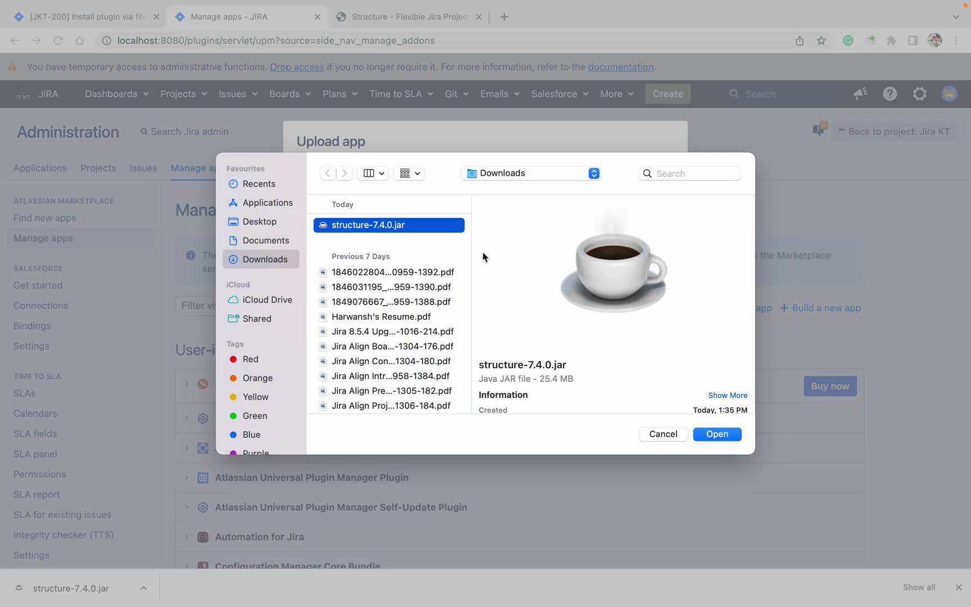
left_click(721, 438)
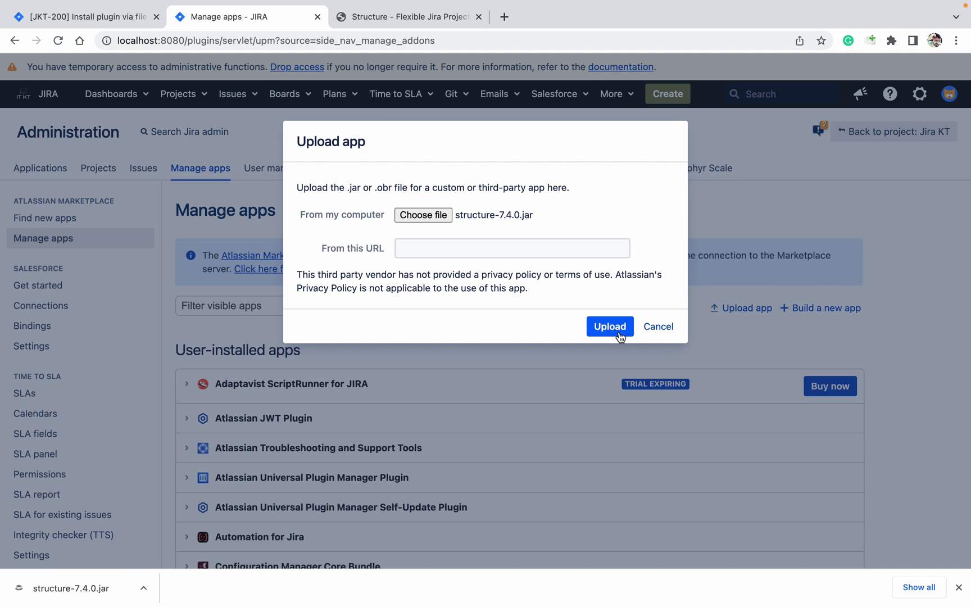
left_click(618, 331)
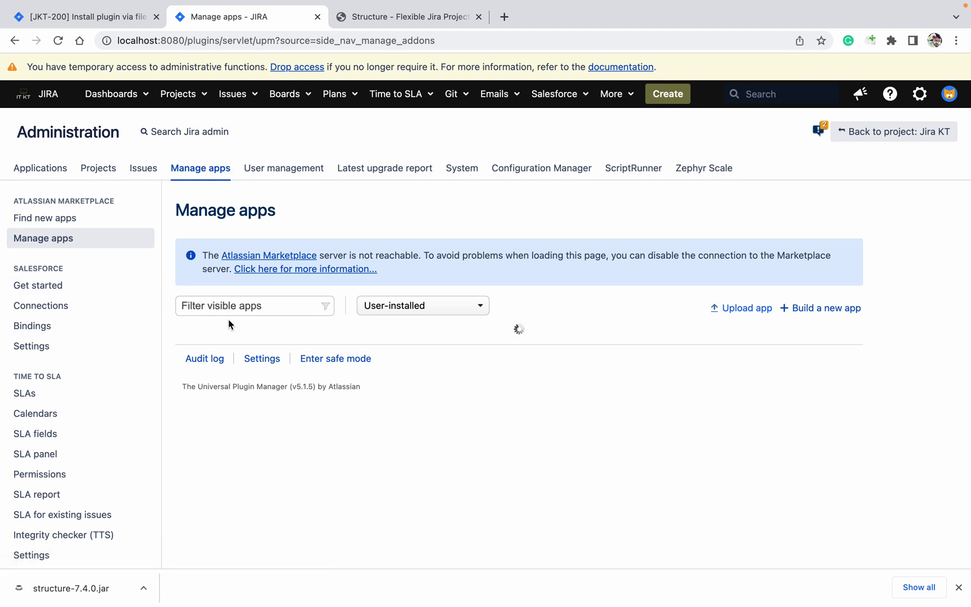
Step: Close the 'Installed and ready to go!' dialog for Structure v. 7.4.0
mouse_move(632, 4)
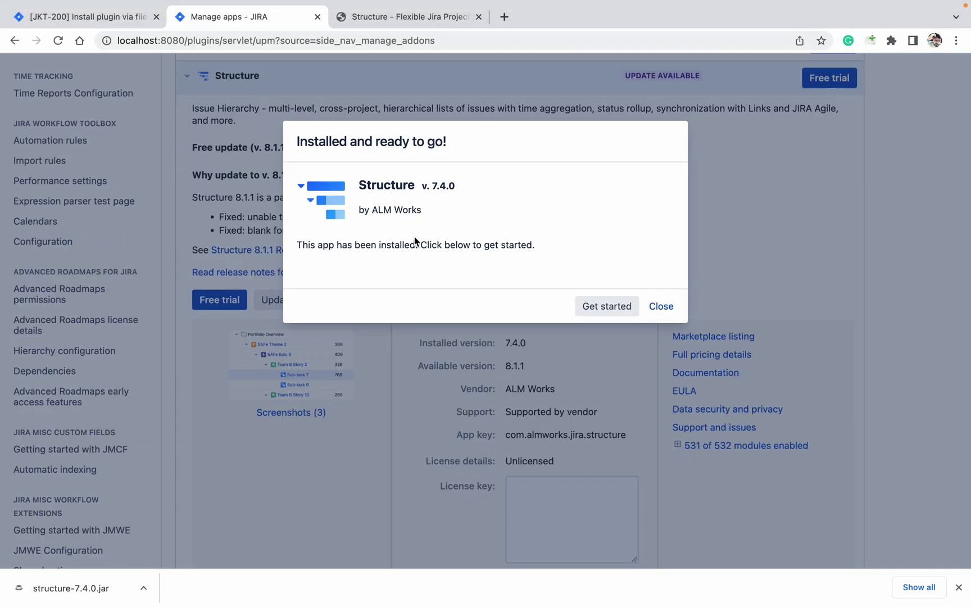
left_click(666, 307)
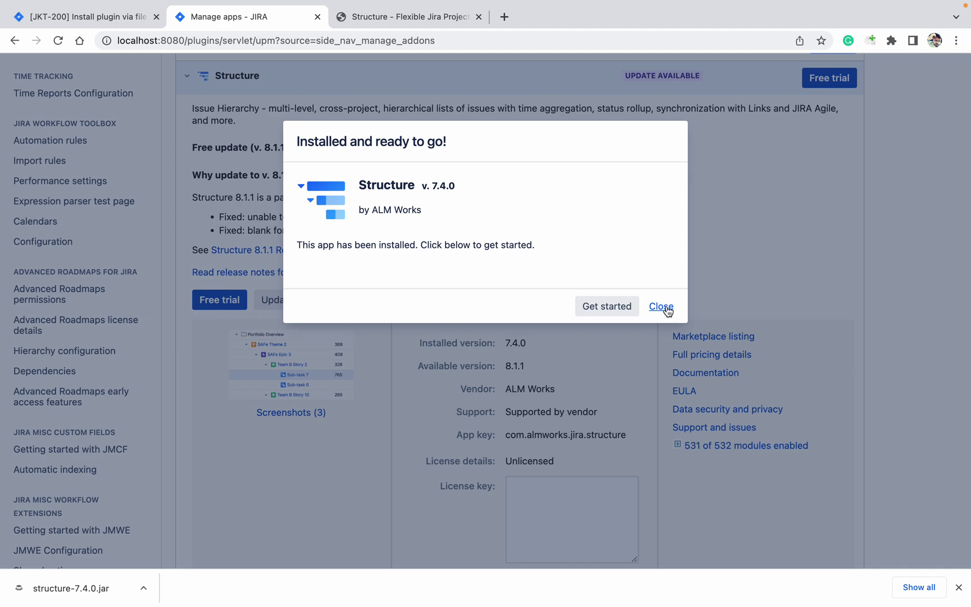